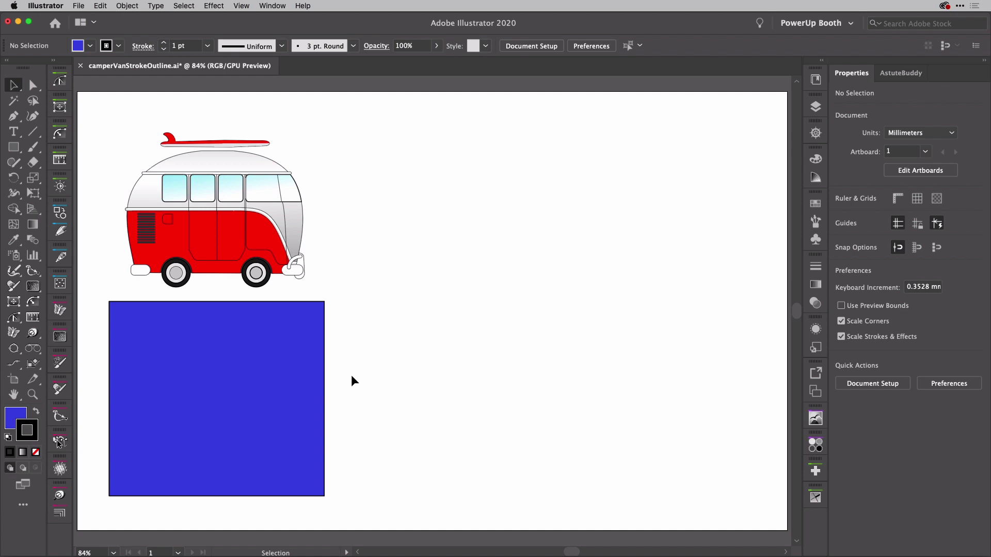
# - Reposition the blue square behind the van so it shows through the windows
pyautogui.moveTo(287, 409); pyautogui.dragTo(298, 230)
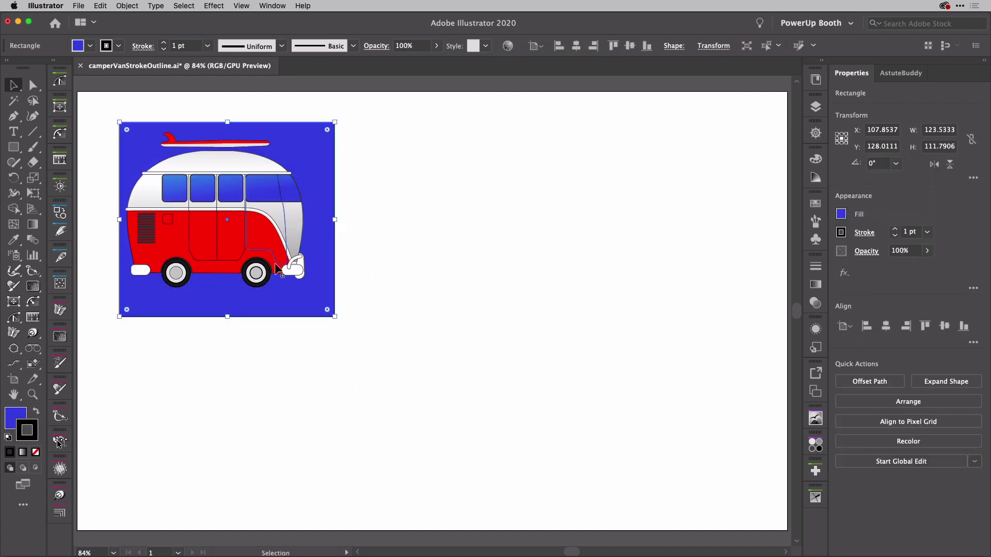
pyautogui.moveTo(276, 298); pyautogui.dragTo(270, 475)
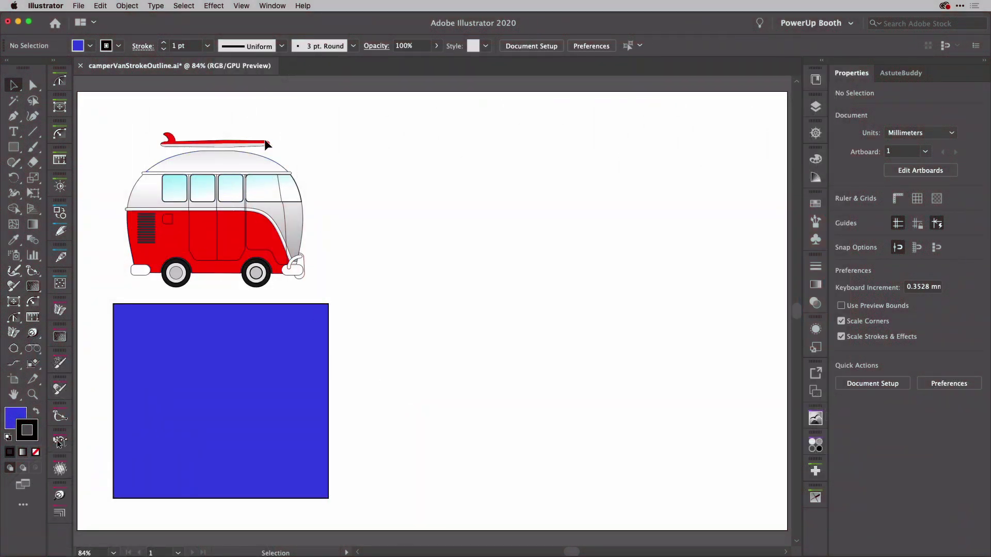
pyautogui.moveTo(300, 427)
pyautogui.mouseDown()
pyautogui.moveTo(326, 290)
pyautogui.moveTo(305, 235)
pyautogui.moveTo(295, 426)
pyautogui.mouseUp()
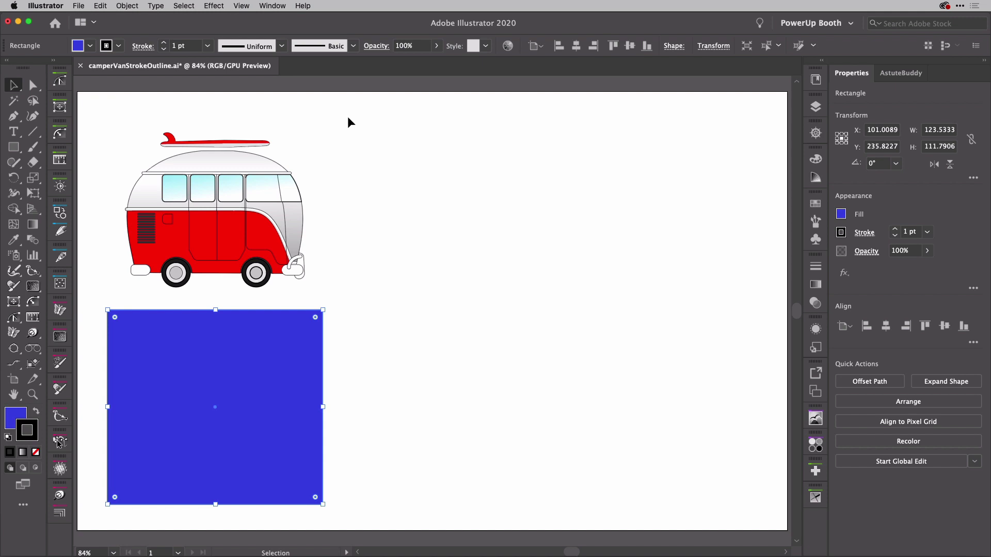
# - Duplicate the whole camper van to the right and group the copy
pyautogui.moveTo(348, 118); pyautogui.dragTo(150, 289)
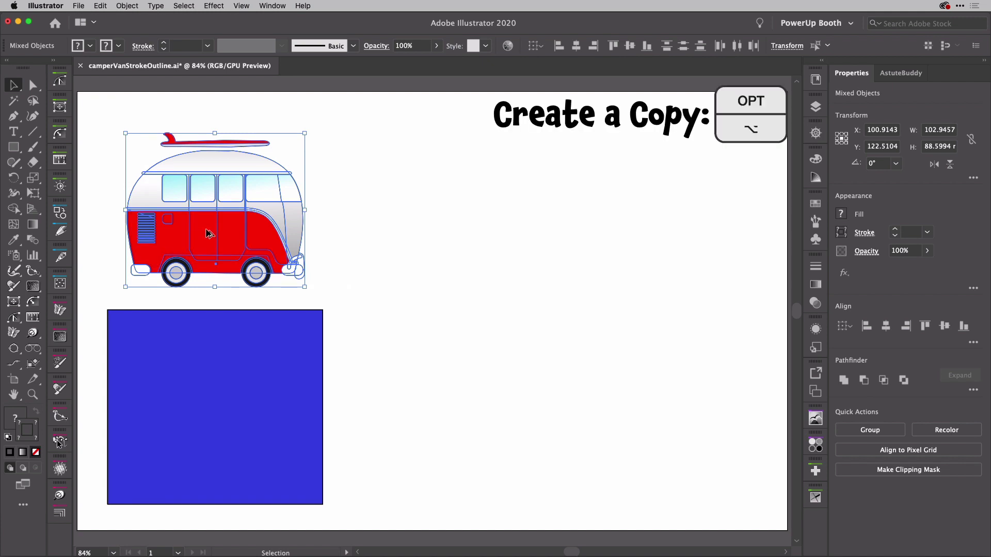
pyautogui.moveTo(208, 234); pyautogui.dragTo(466, 236)
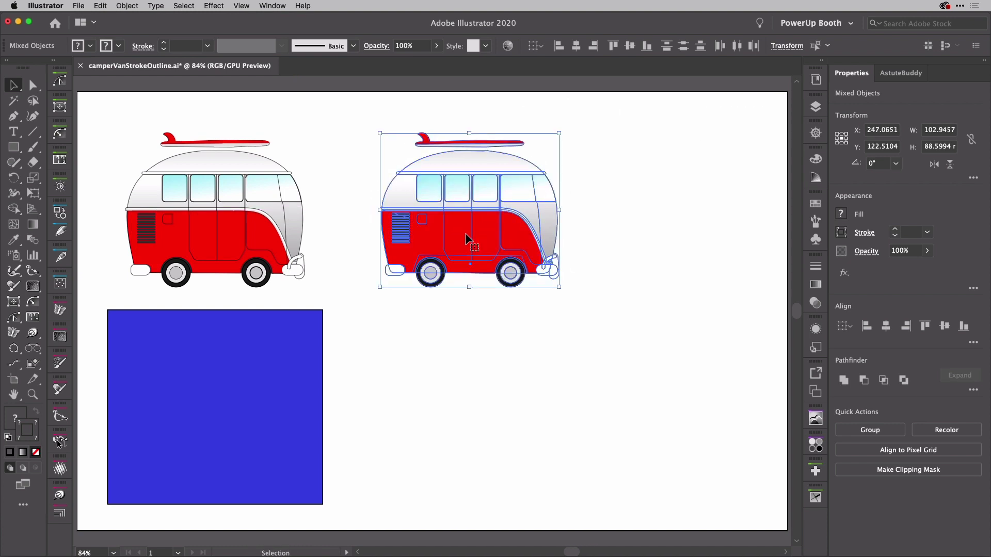
pyautogui.press('super+g')
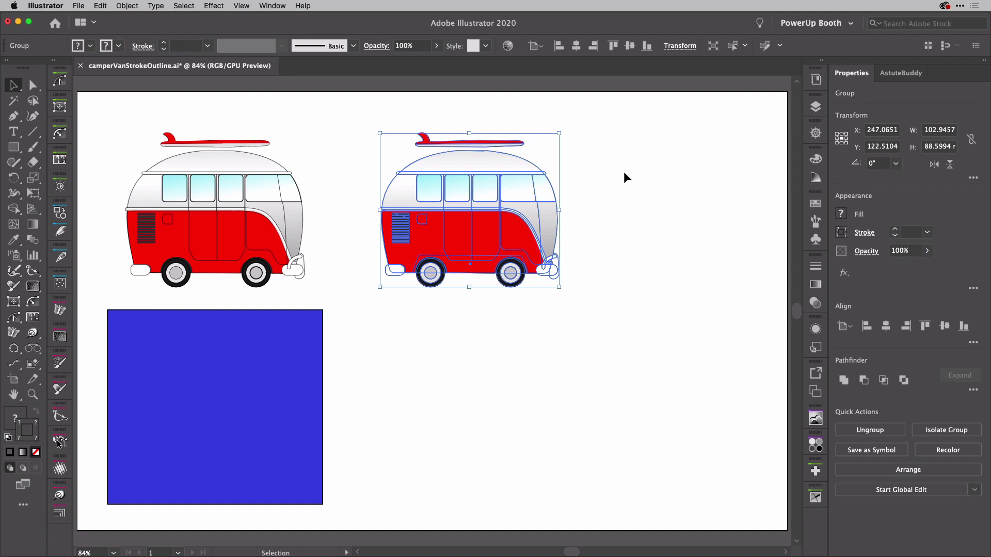
# - Add a new black group-level fill to the van copy via the Appearance panel
pyautogui.click(815, 329)
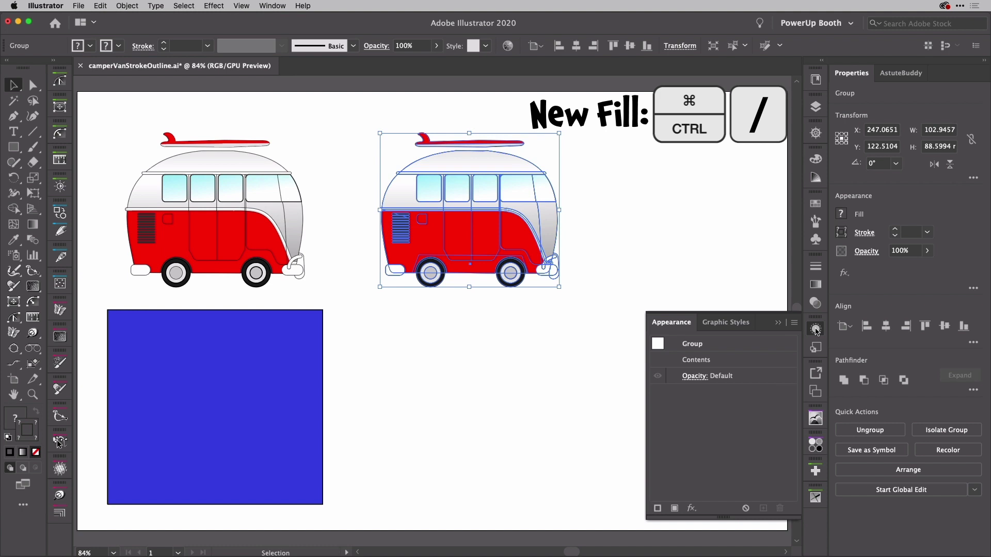
pyautogui.press('super+slash')
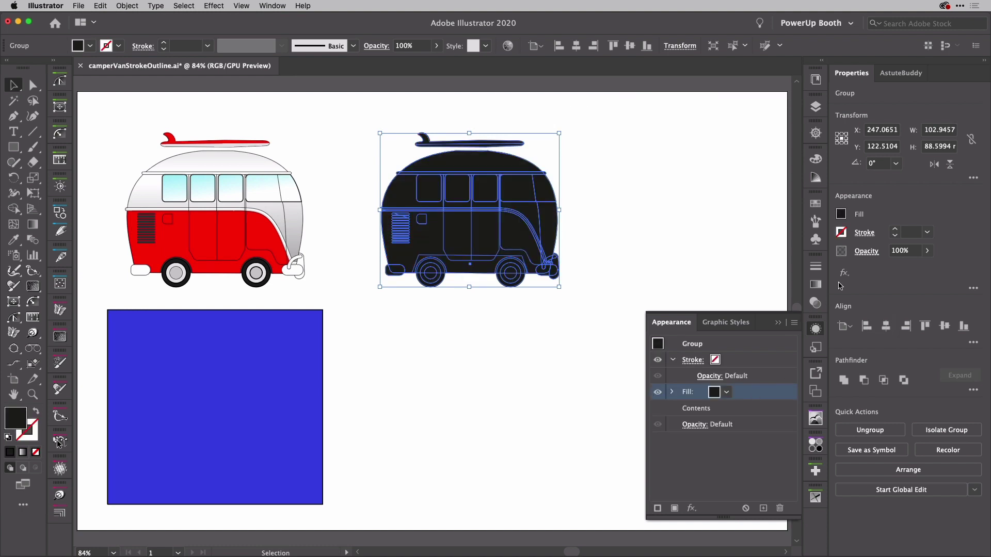
# - Apply a 3.528 mm Offset Path effect with Round joins to the black fill
pyautogui.click(844, 275)
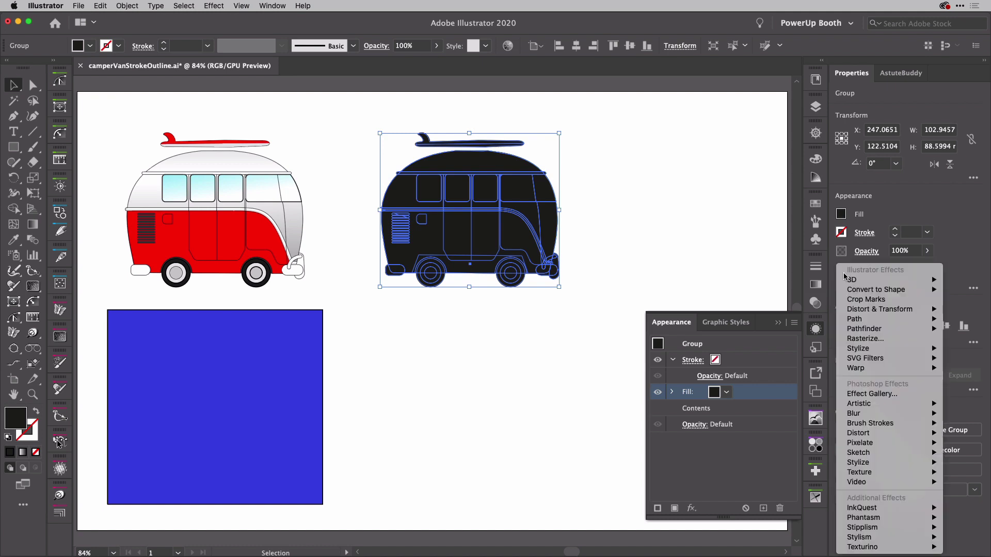
pyautogui.moveTo(862, 323)
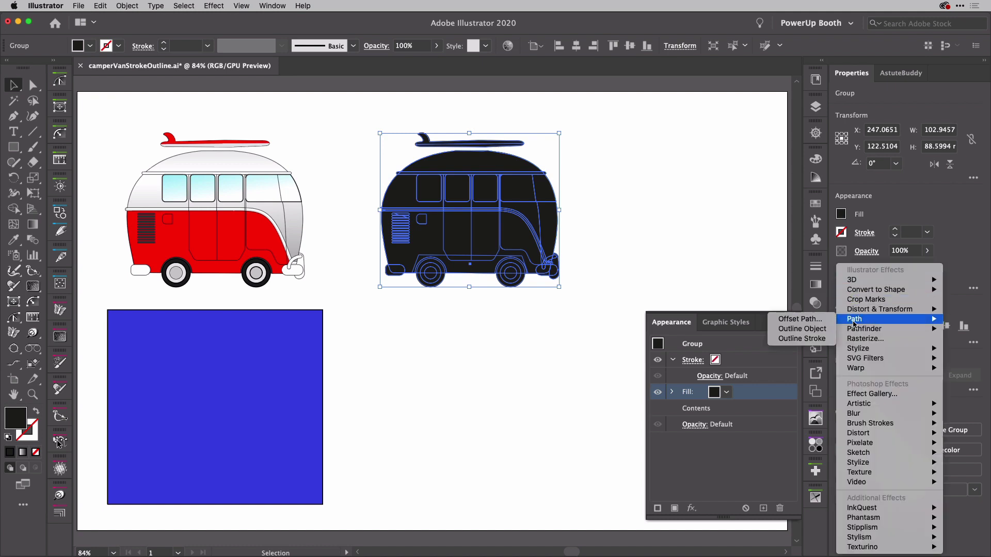
pyautogui.click(824, 319)
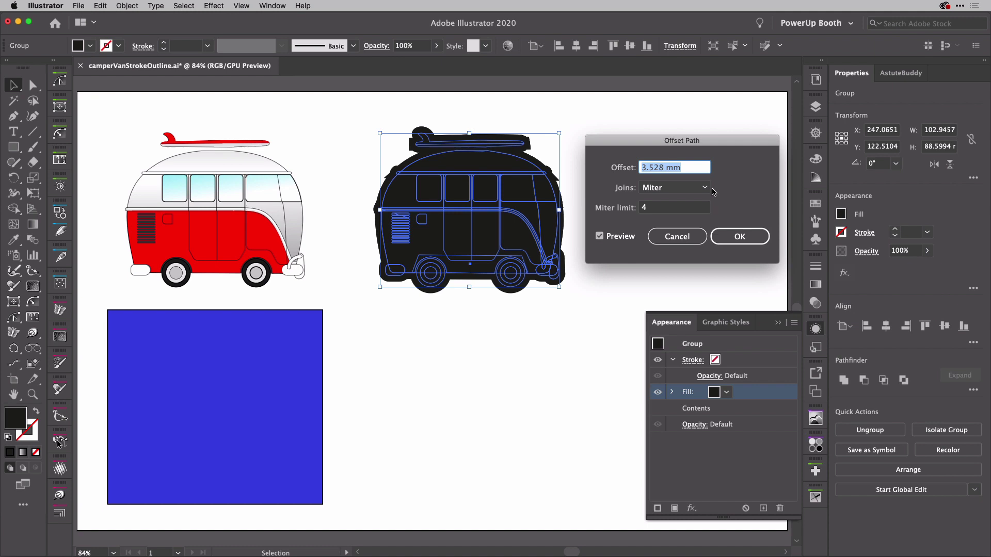
pyautogui.press('Tab')
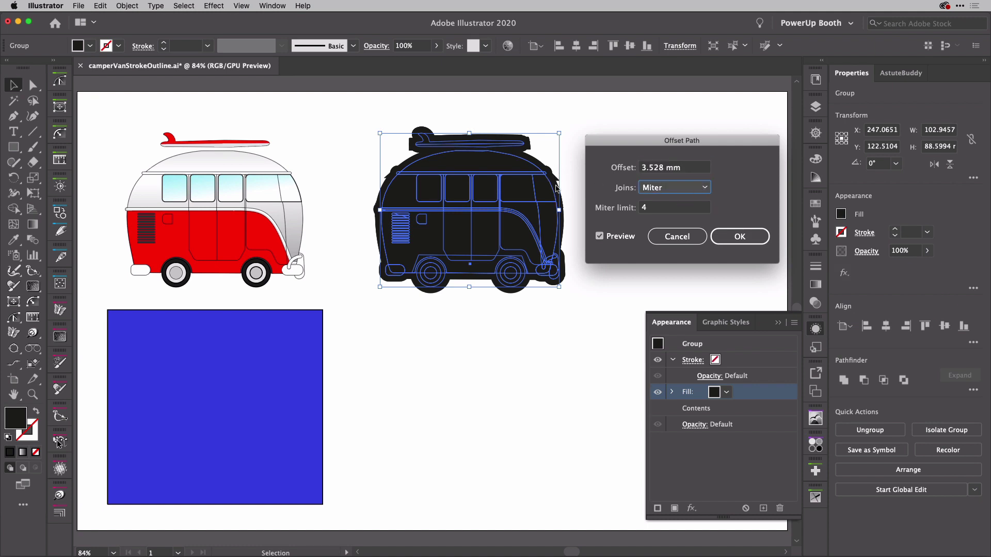
pyautogui.click(681, 191)
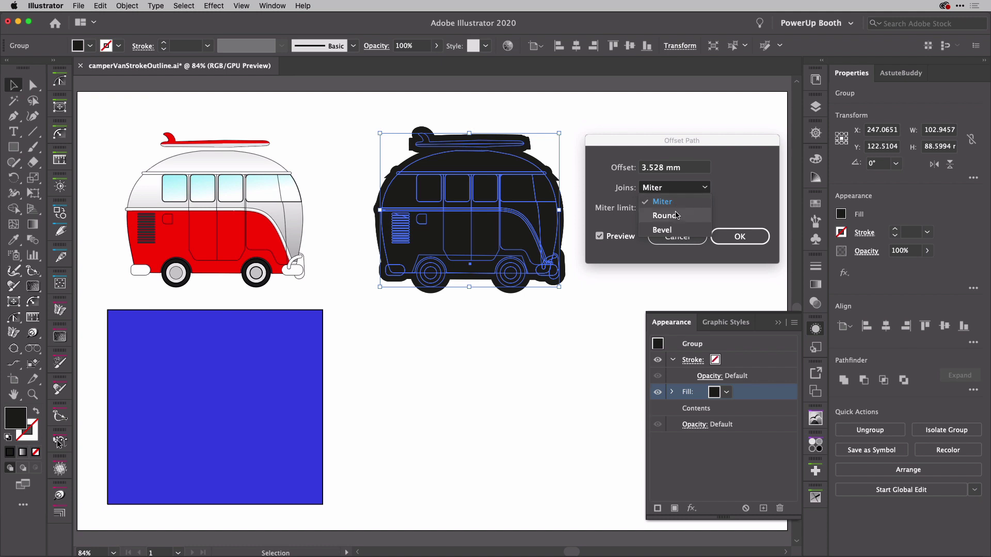
pyautogui.click(676, 216)
pyautogui.click(740, 236)
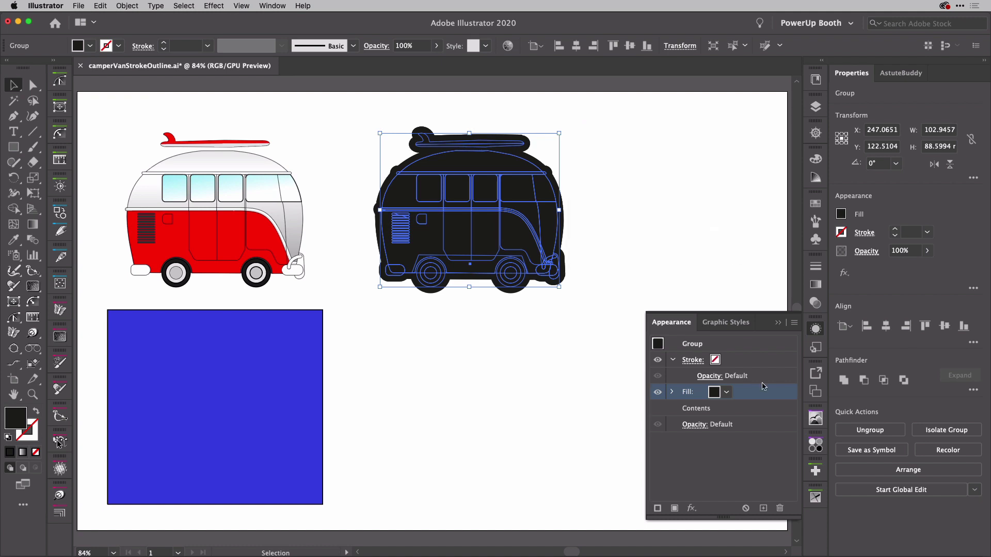
# - Move the black offset Fill row below Contents in the Appearance panel
pyautogui.moveTo(763, 395); pyautogui.dragTo(768, 423)
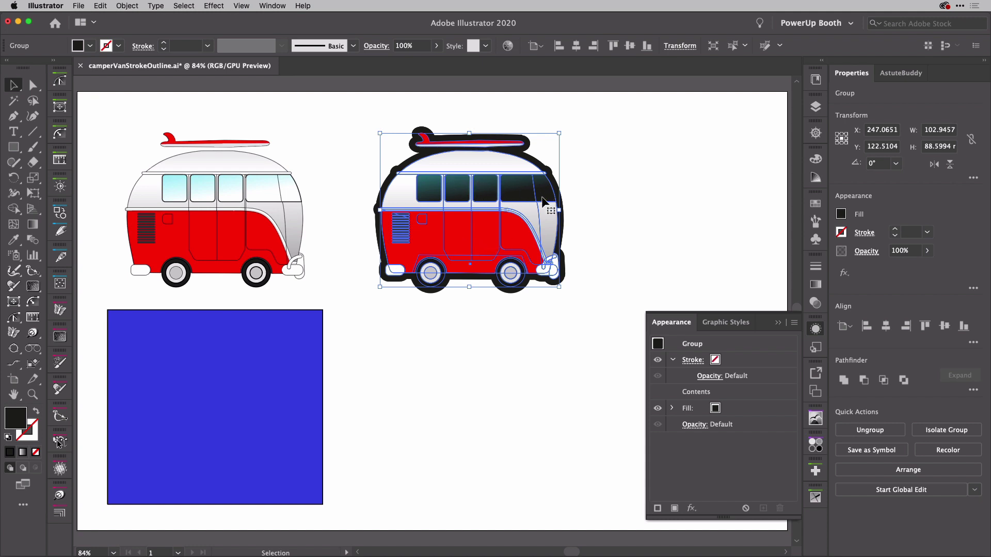
pyautogui.click(816, 330)
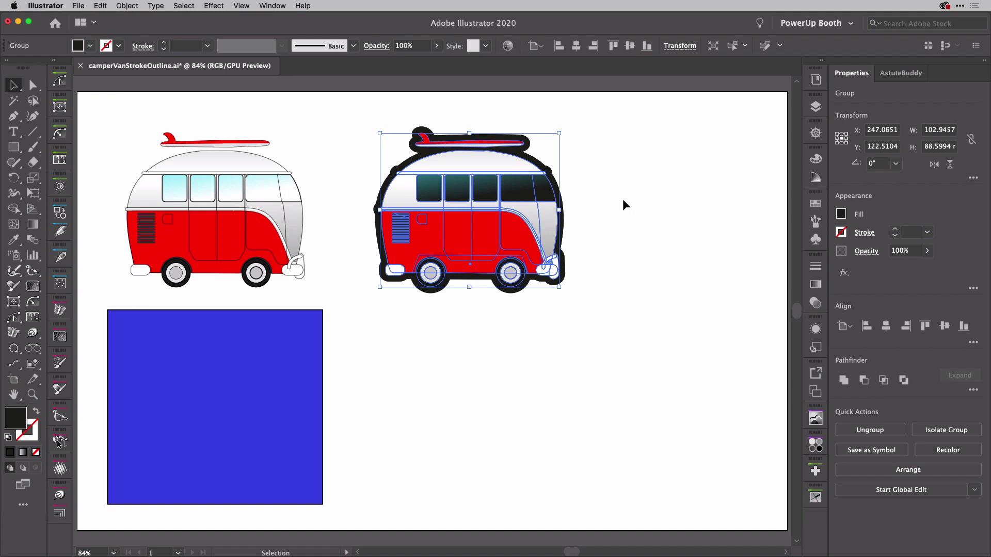
# - Delete the outlined copy and duplicate the original van to the right again
pyautogui.press('Delete')
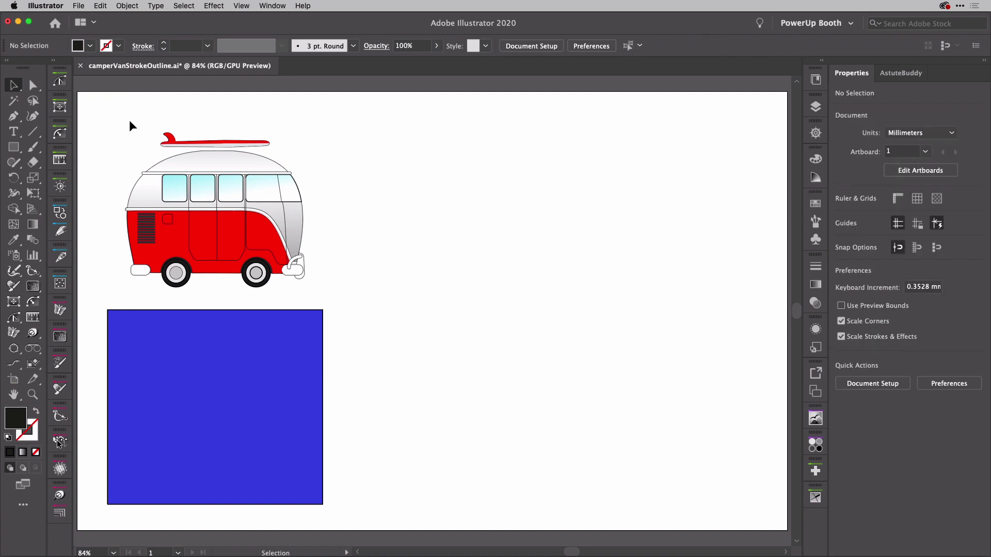
pyautogui.moveTo(111, 120); pyautogui.dragTo(343, 293)
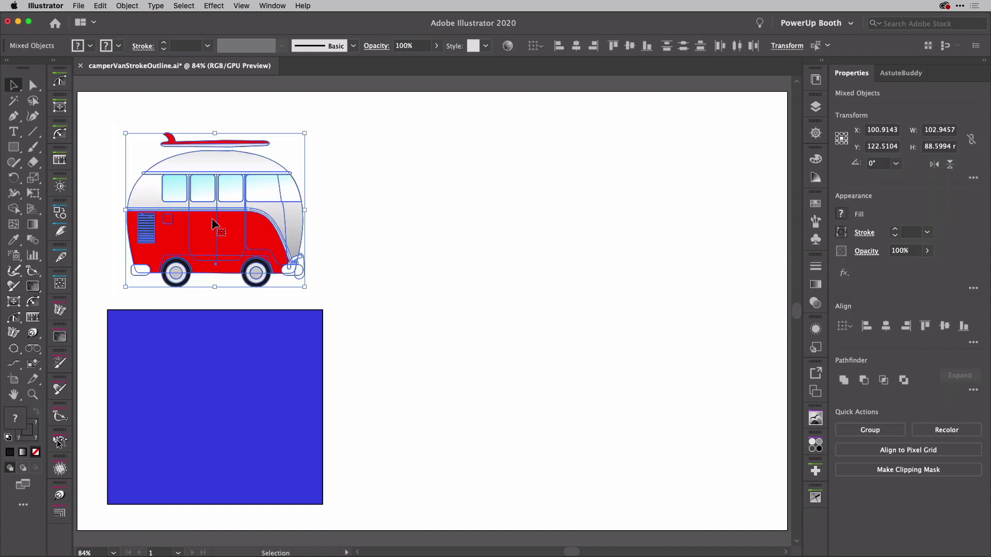
pyautogui.moveTo(216, 217); pyautogui.dragTo(509, 225)
pyautogui.click(625, 230)
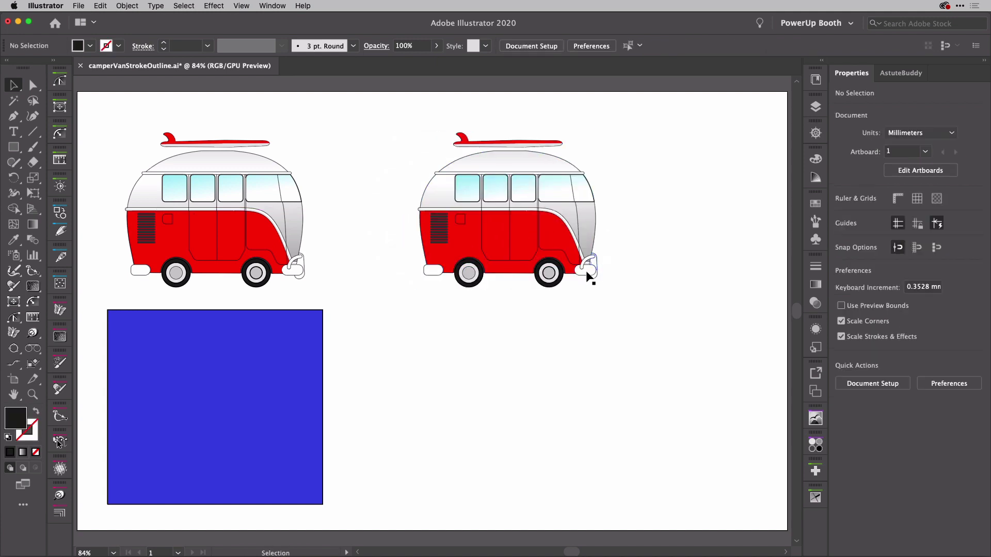
# - Inspect the new copy's body, surfboard and wheel groups, undoing an accidental body move
pyautogui.click(584, 224)
pyautogui.moveTo(583, 222); pyautogui.dragTo(736, 217)
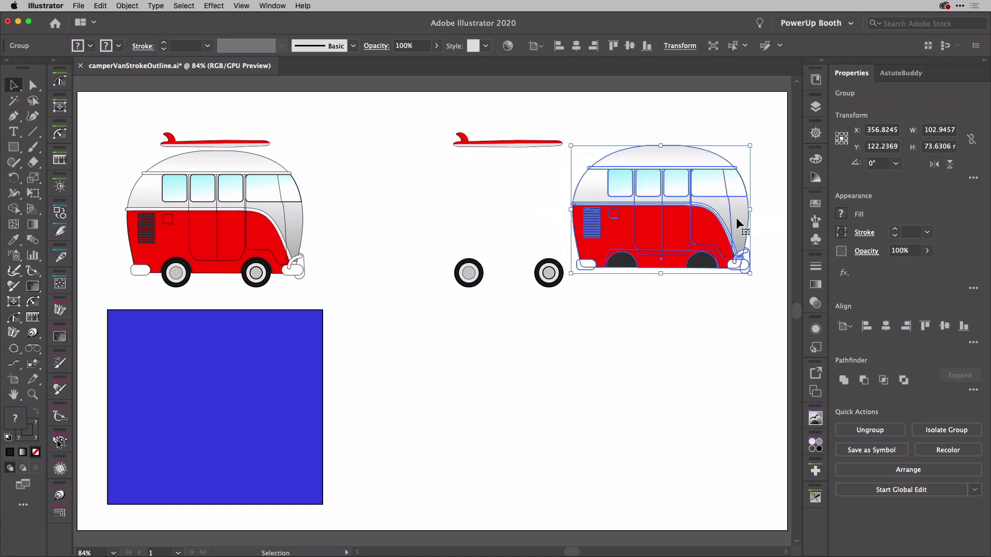
pyautogui.press('super+z')
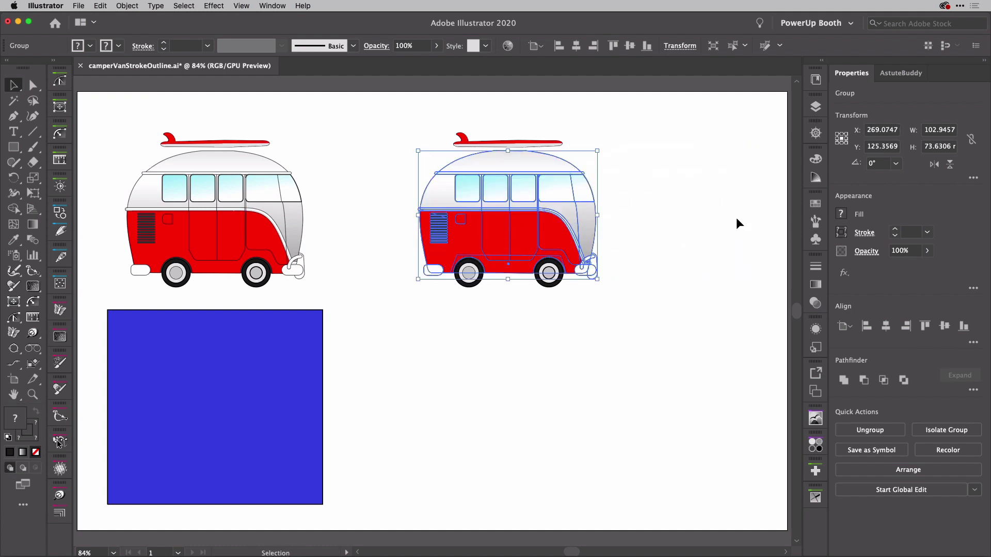
pyautogui.click(552, 146)
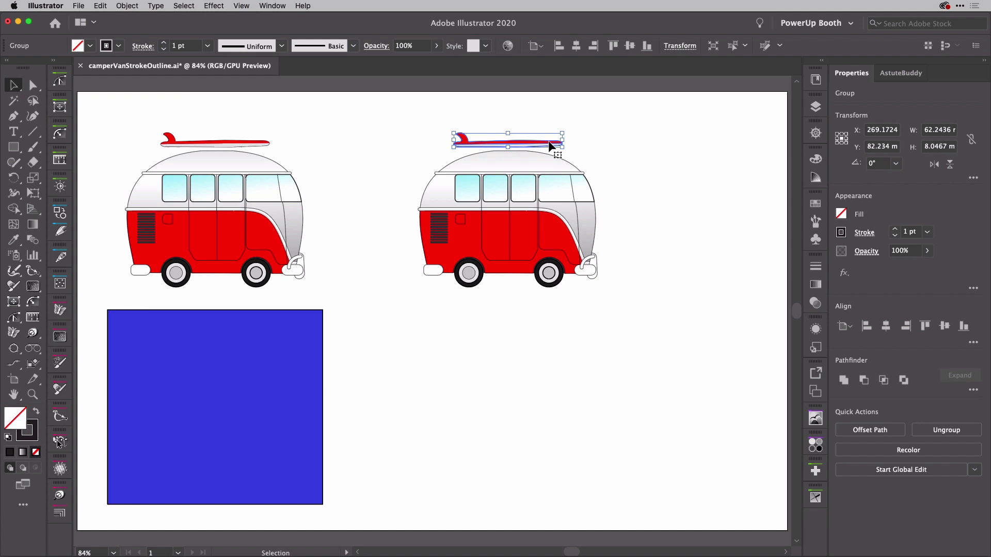
pyautogui.click(557, 278)
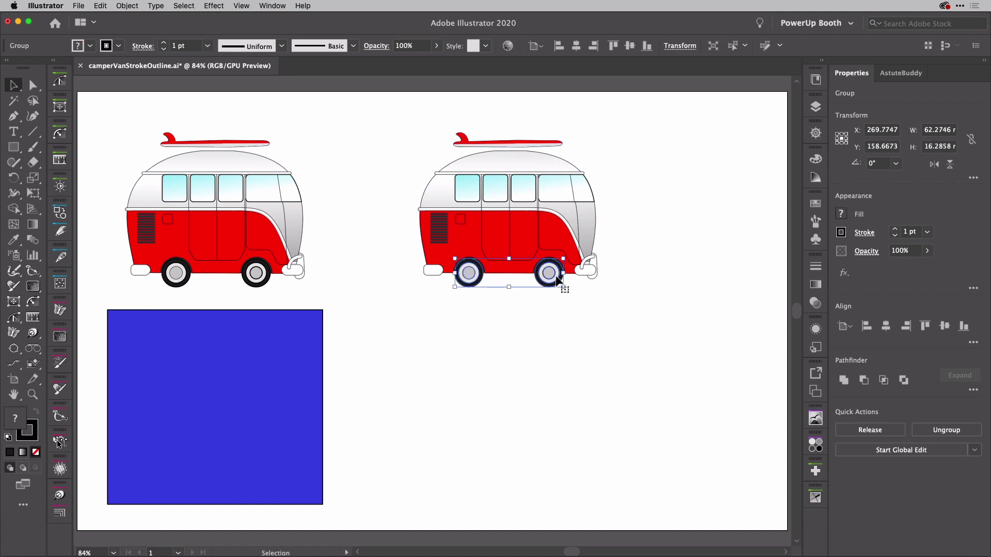
pyautogui.click(562, 301)
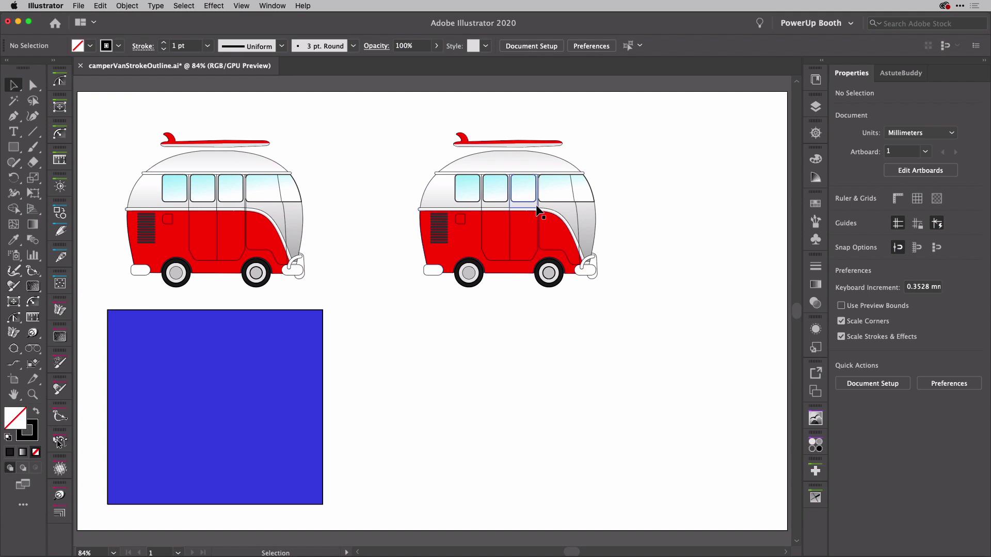
# - Undo the lifted van body, return to the Selection tool, and show the group's Appearance settings
pyautogui.moveTo(426, 124); pyautogui.dragTo(621, 197)
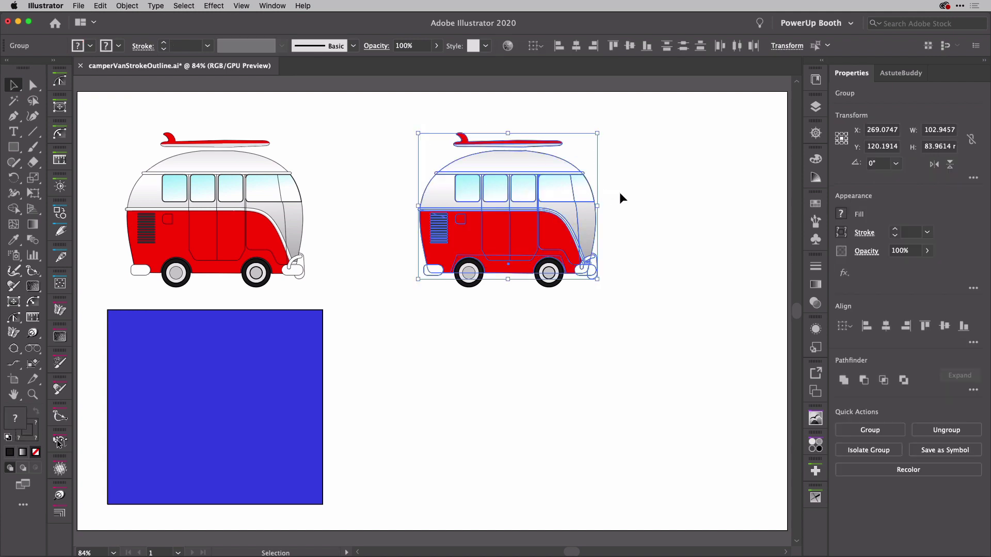
pyautogui.moveTo(543, 178); pyautogui.dragTo(592, 147)
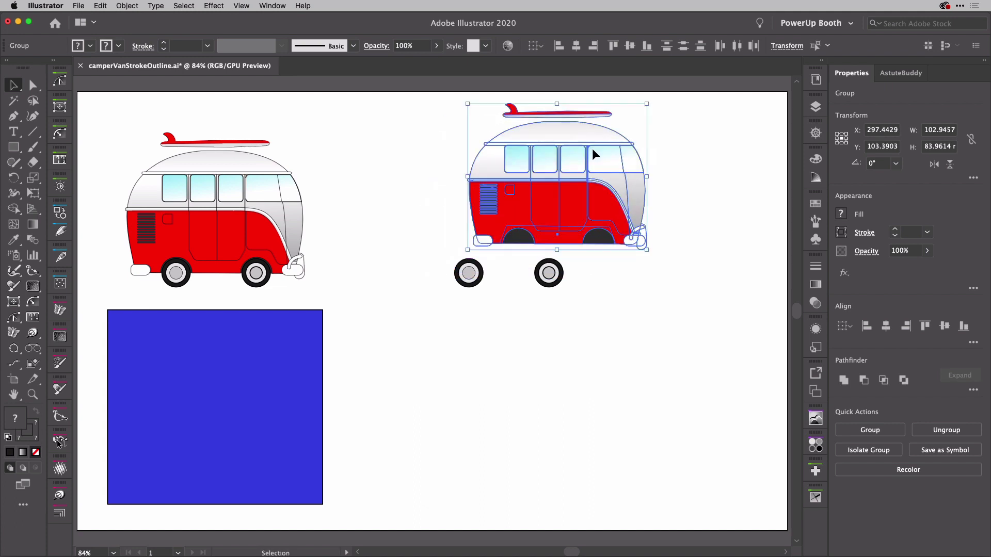
pyautogui.press('a')
pyautogui.press('super+z')
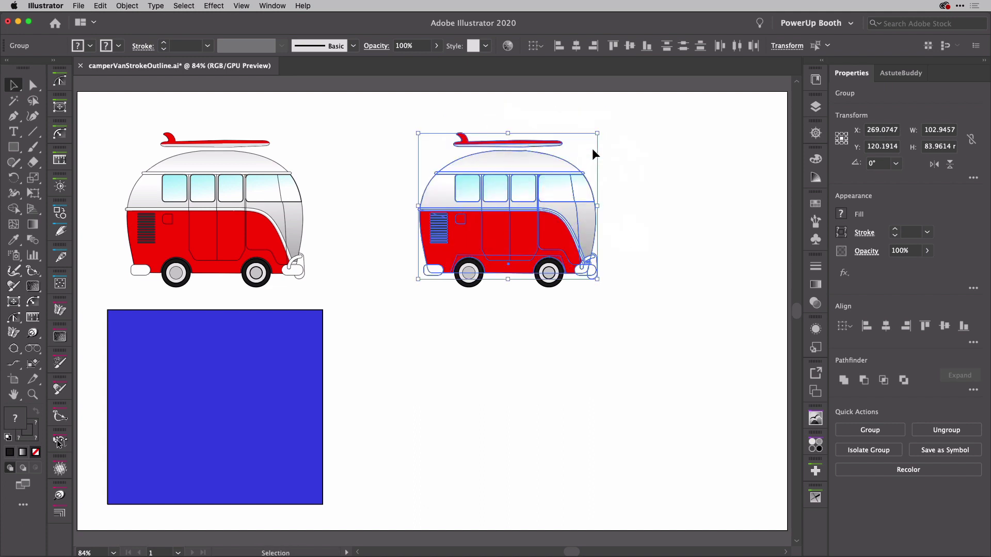
pyautogui.press('v')
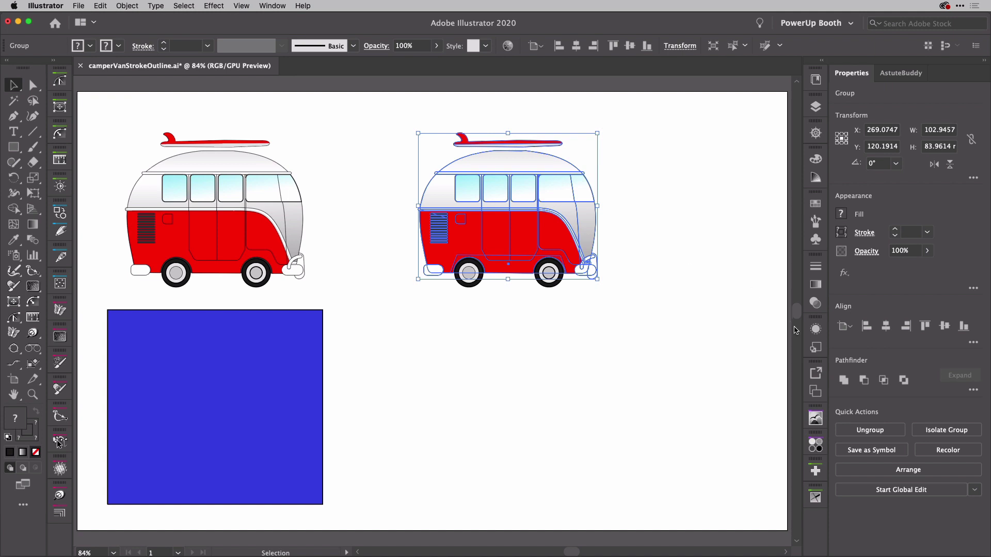
pyautogui.click(815, 331)
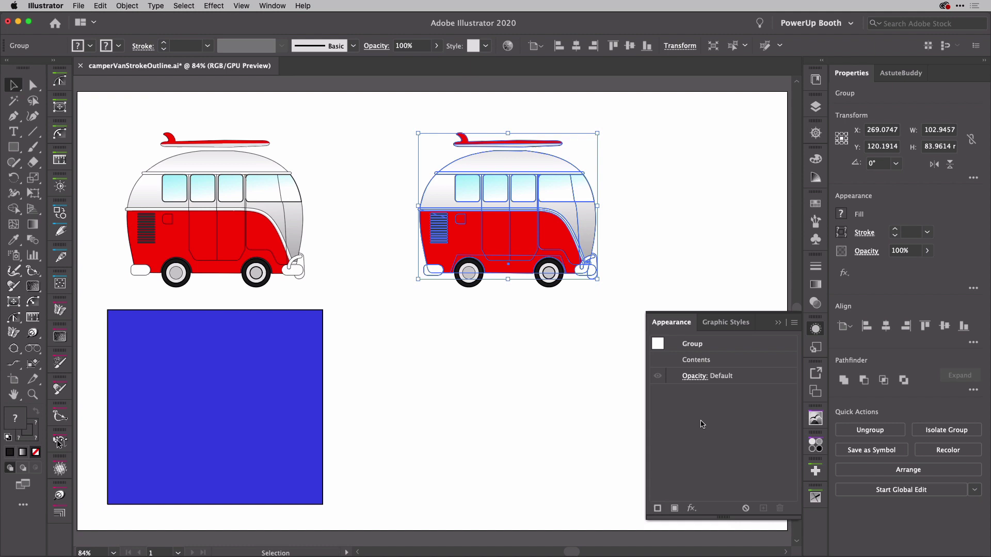
# - Add a new group-level stroke to the van copy and raise its weight to 6 pt
pyautogui.press('super+alt')
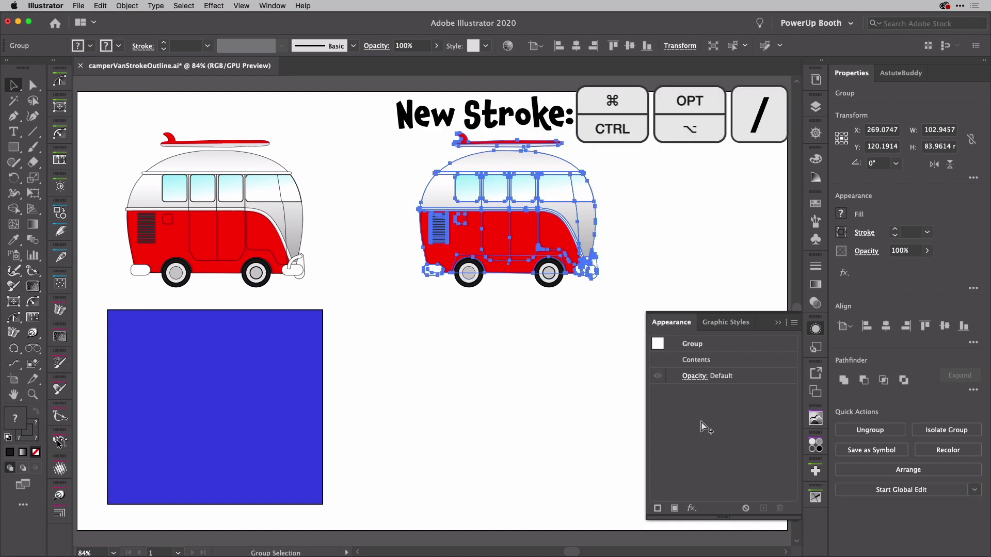
pyautogui.press('super+alt+slash')
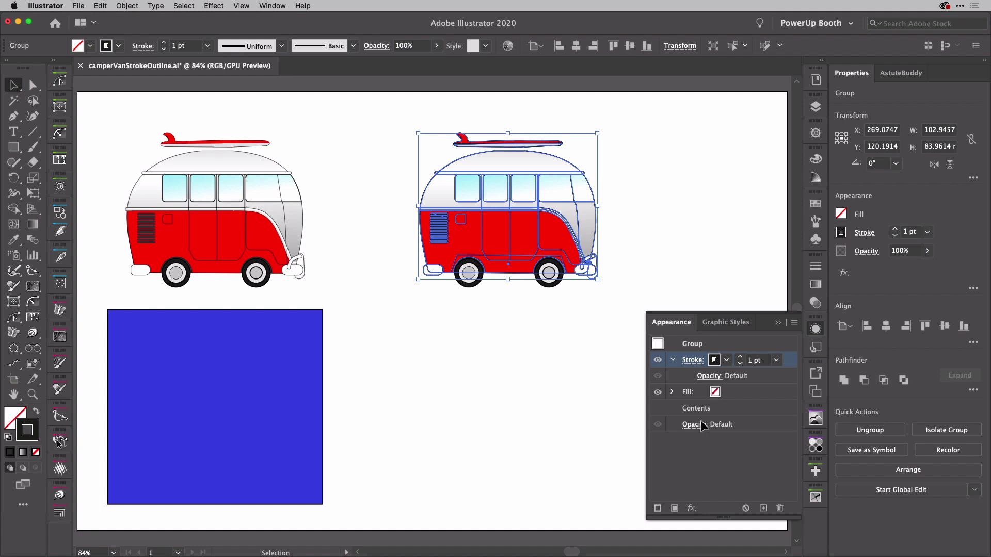
pyautogui.click(740, 358)
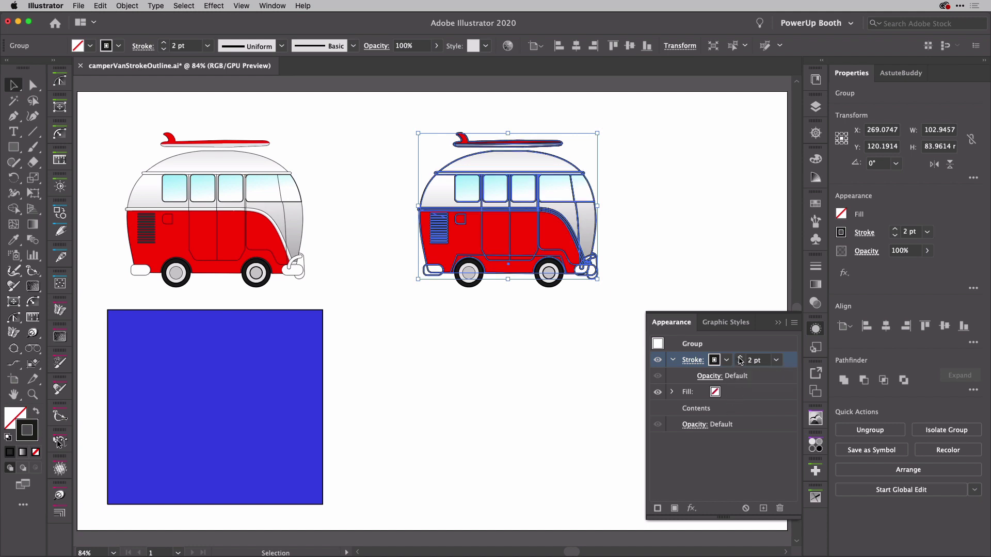
pyautogui.click(741, 358)
pyautogui.click(740, 358)
pyautogui.click(741, 358)
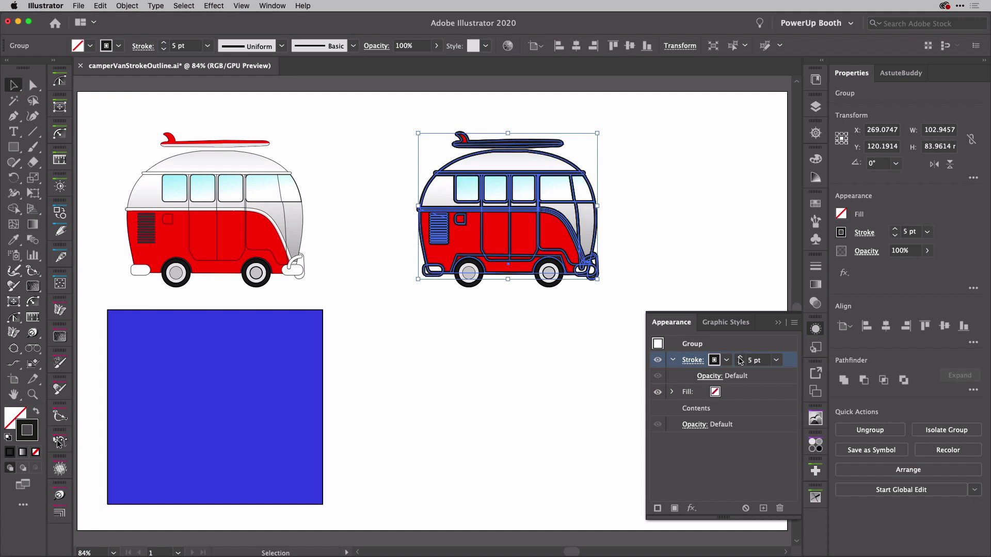
pyautogui.click(741, 358)
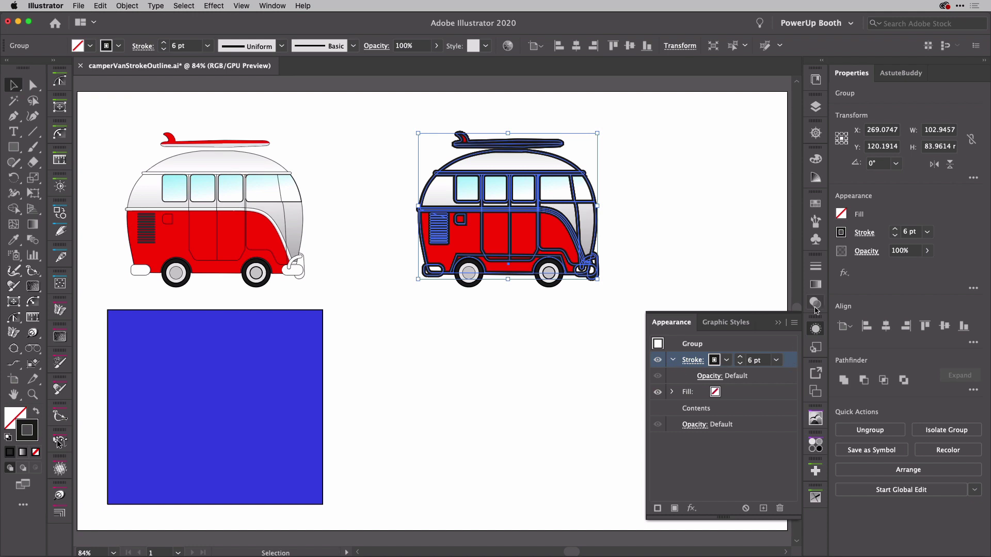
# - Apply a Pathfinder > Add effect to the van's stroke and zoom in on the van
pyautogui.click(844, 274)
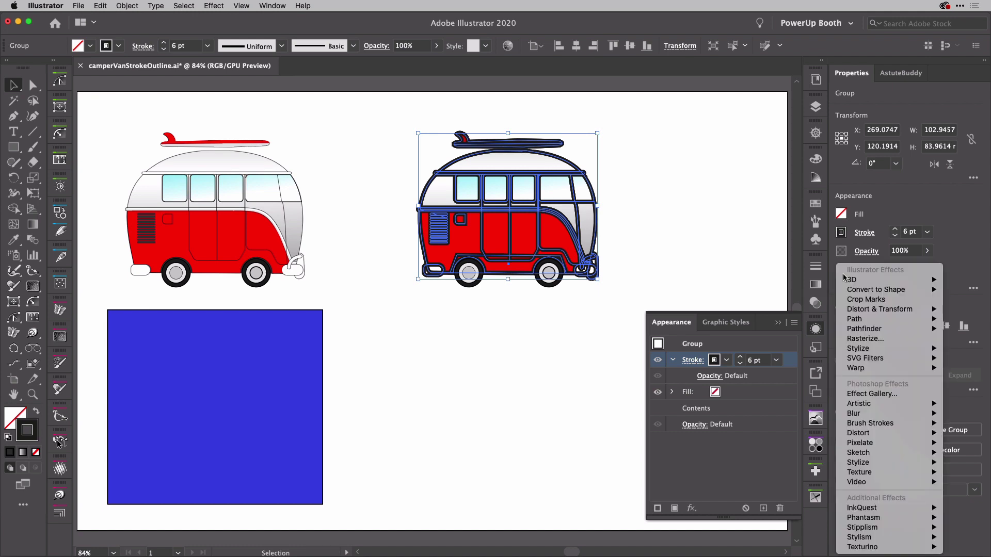
pyautogui.moveTo(859, 321)
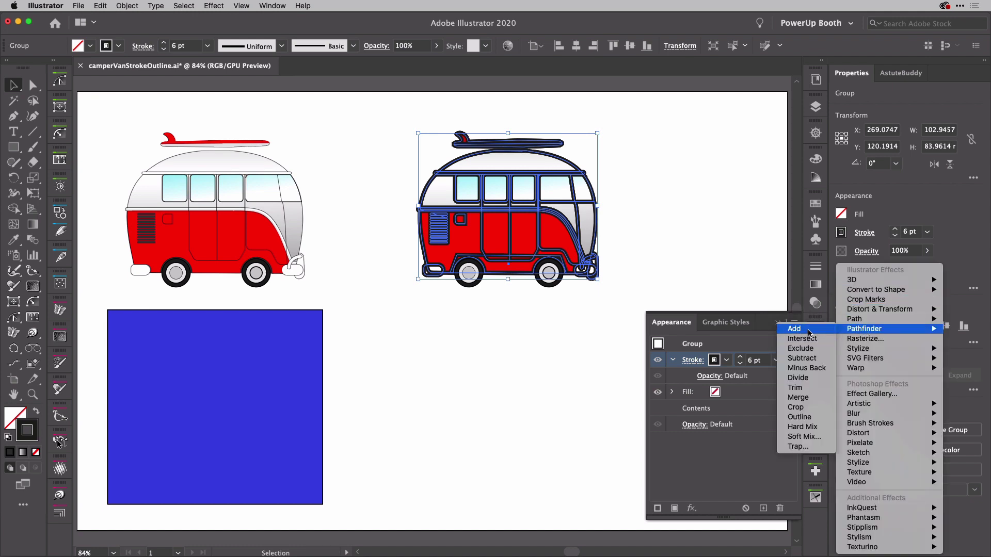
pyautogui.click(809, 333)
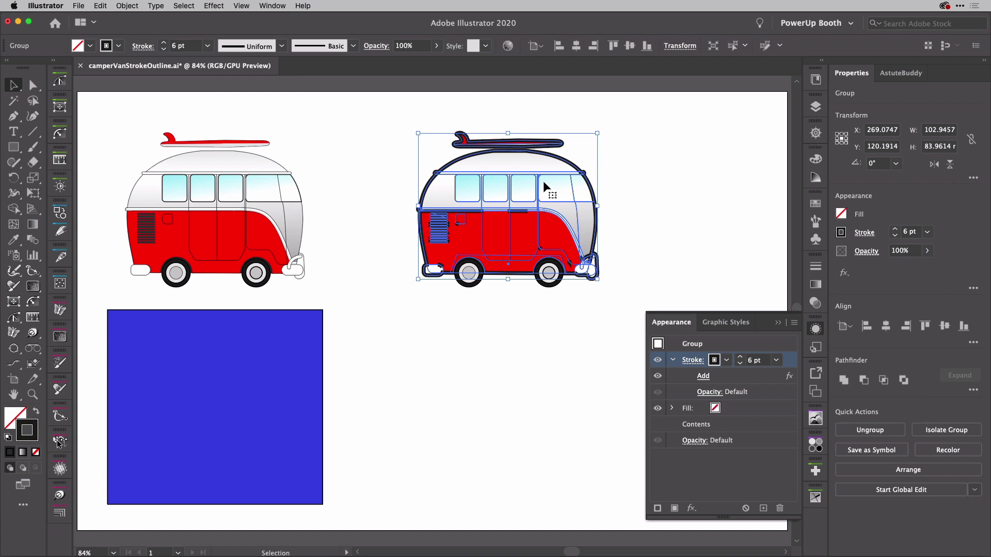
pyautogui.scroll(5, 543, 180)
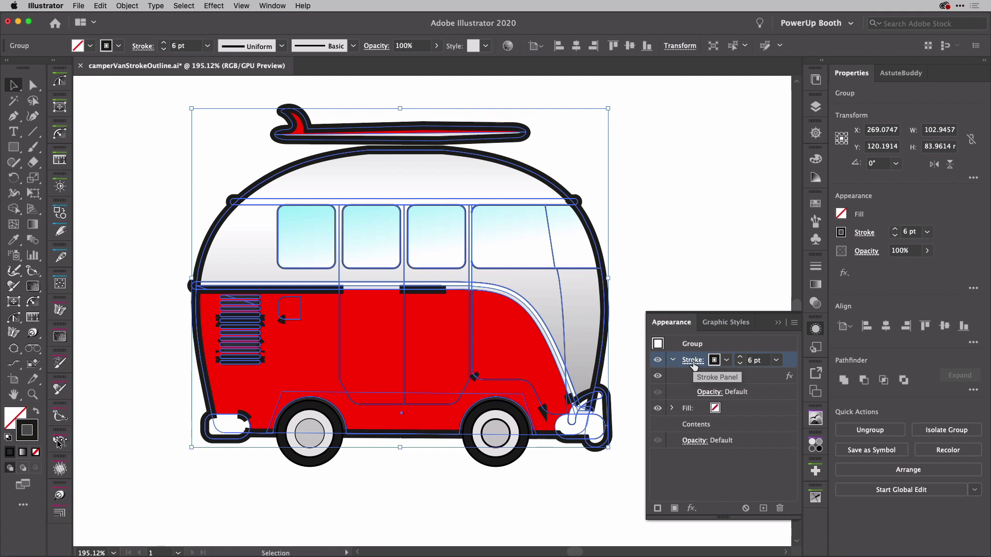
# - Set the keyline stroke's corner to Round Join
pyautogui.click(693, 360)
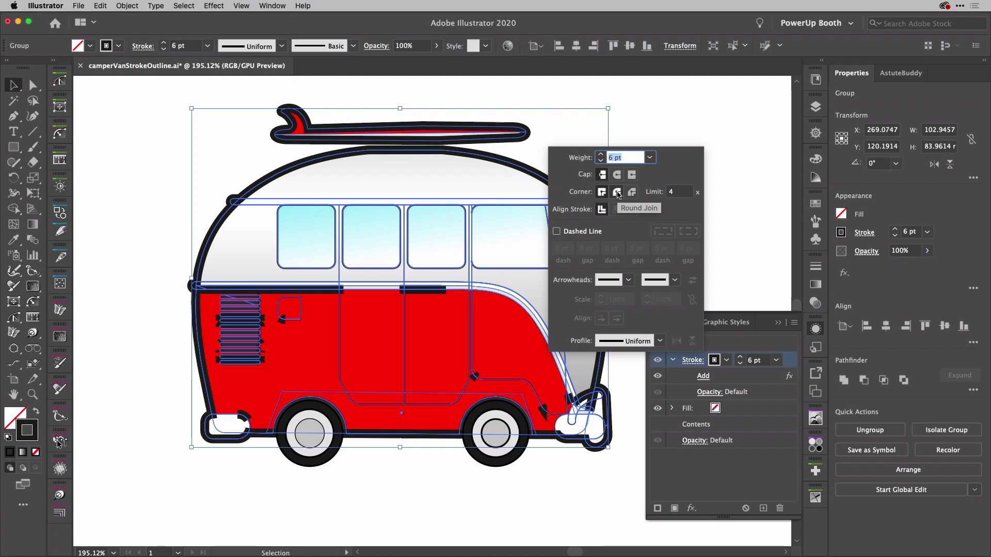
pyautogui.click(617, 192)
pyautogui.click(616, 192)
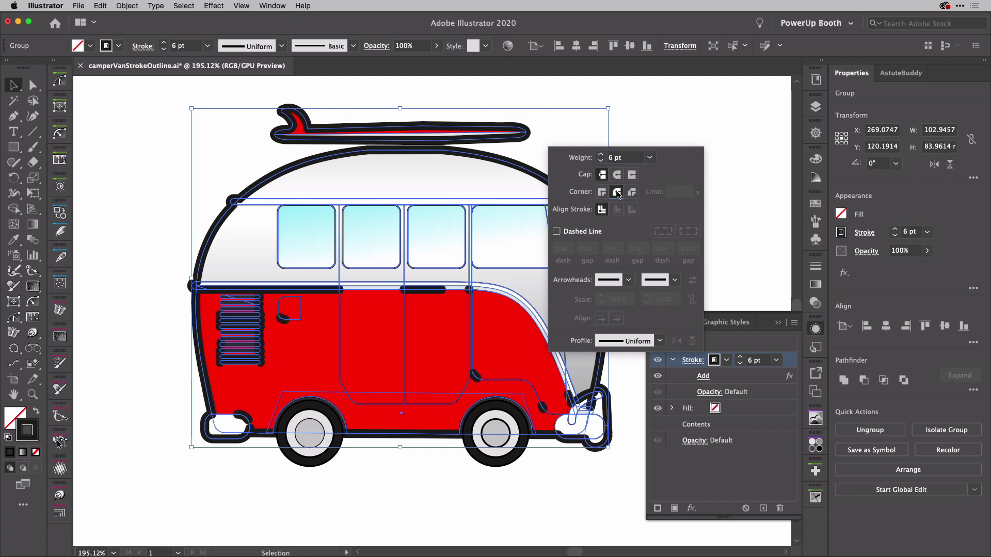
pyautogui.click(793, 364)
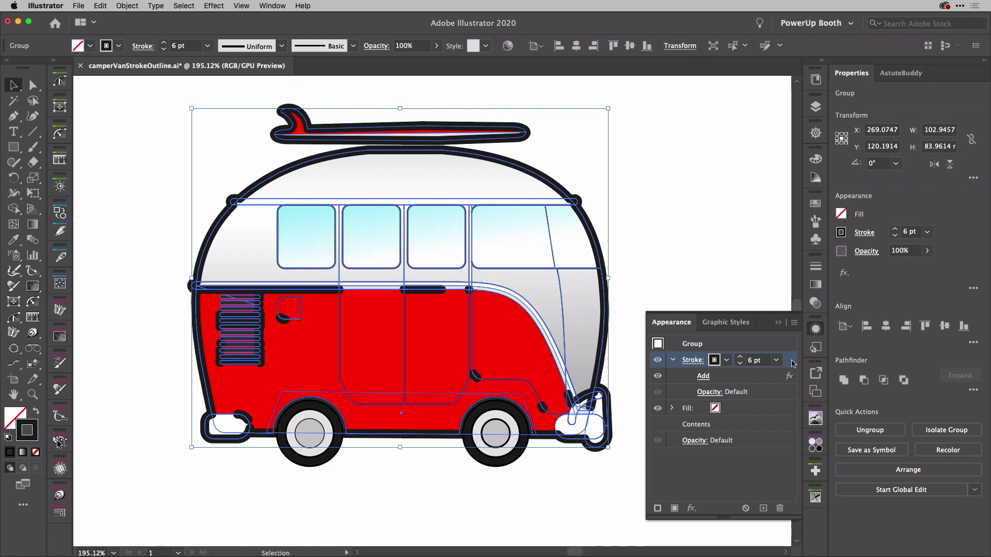
pyautogui.click(762, 360)
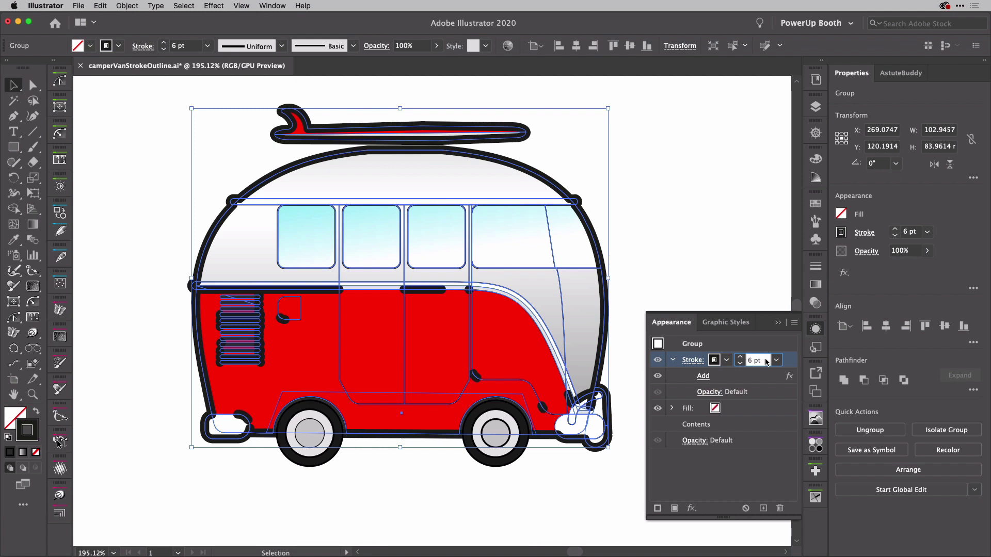
# - Apply a 3 pt (1.058 mm) Offset Path with Round joins to the keyline stroke
pyautogui.click(846, 275)
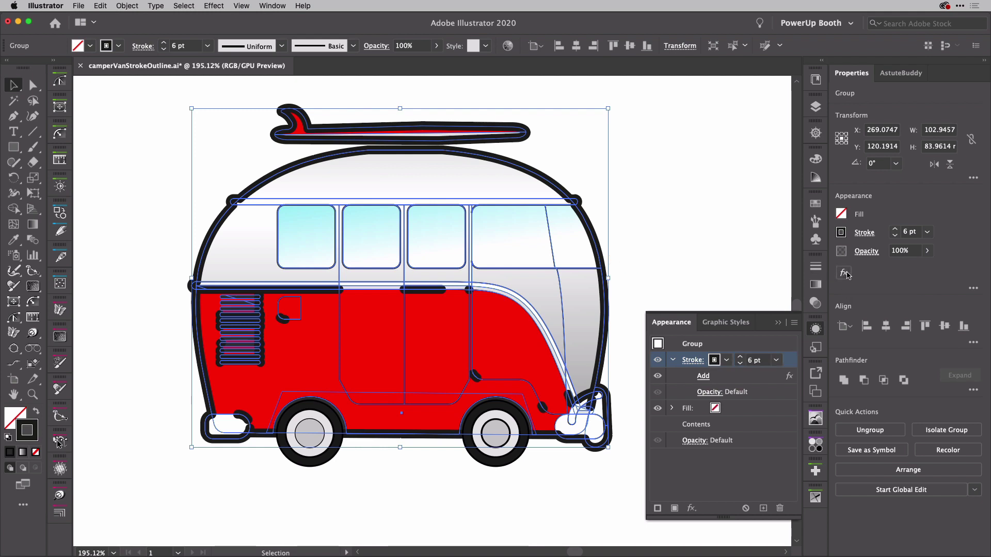
pyautogui.moveTo(870, 321)
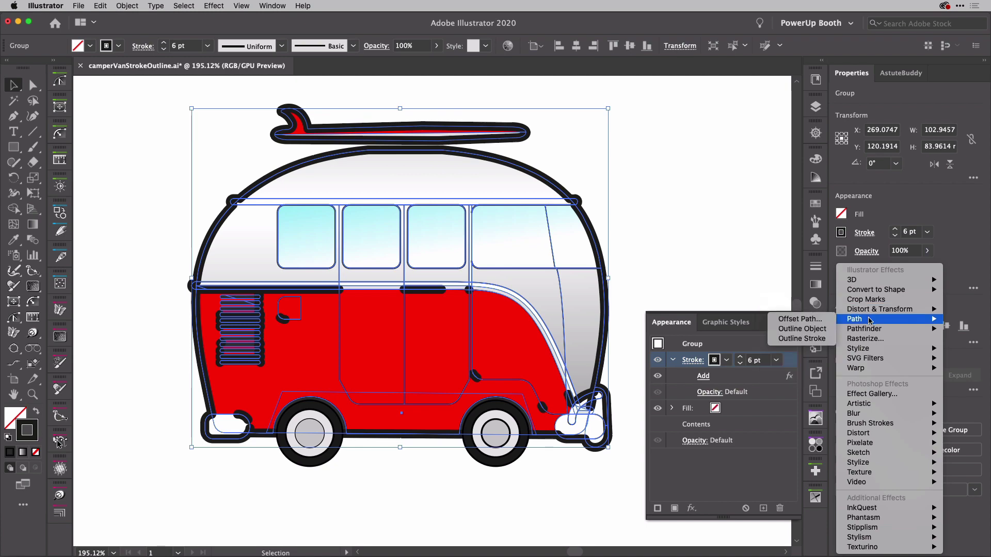
pyautogui.click(824, 320)
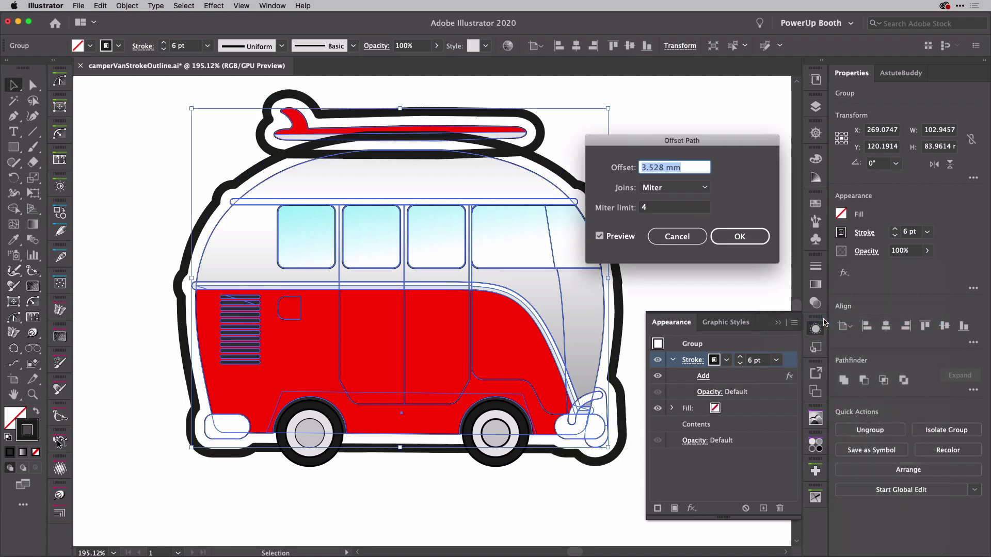
pyautogui.write('3')
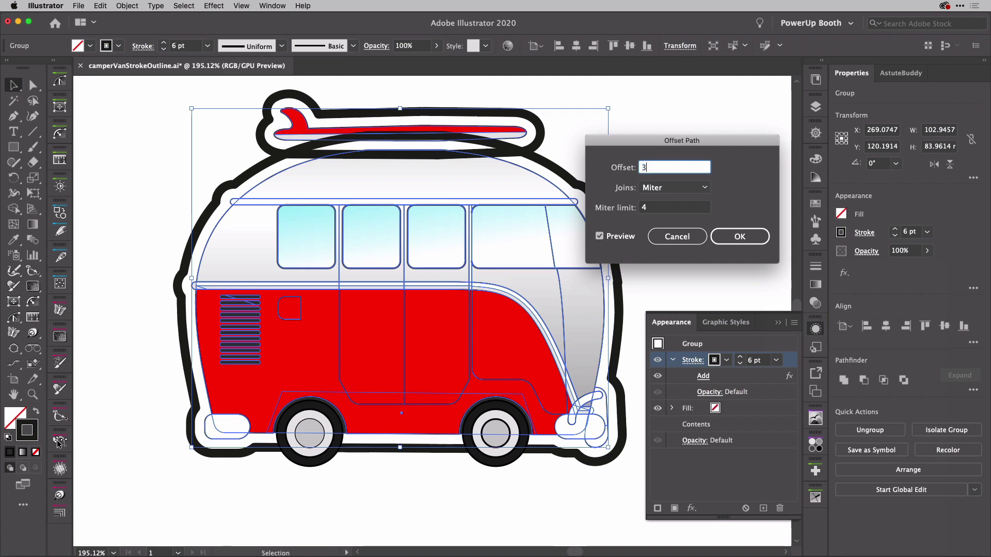
pyautogui.write('pt')
pyautogui.click(702, 189)
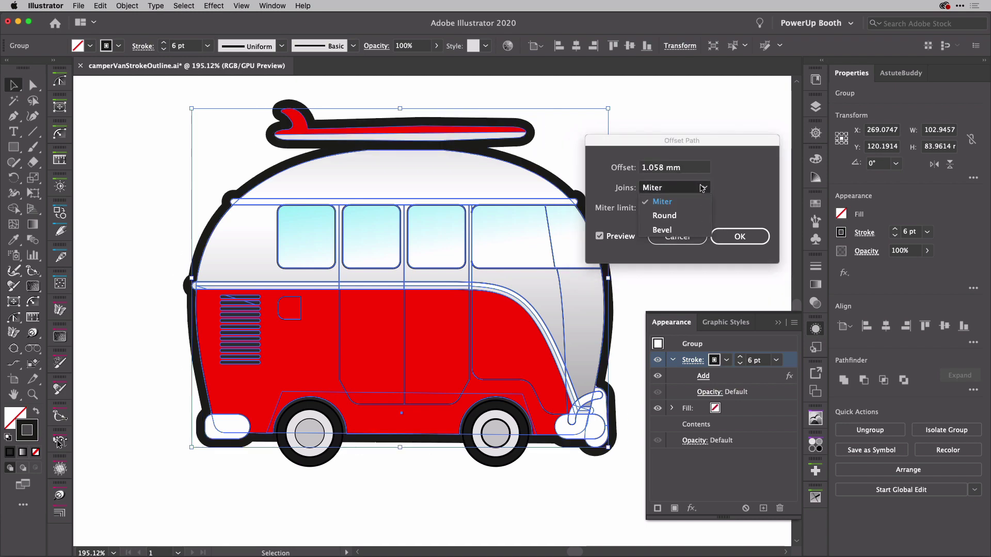
pyautogui.click(694, 216)
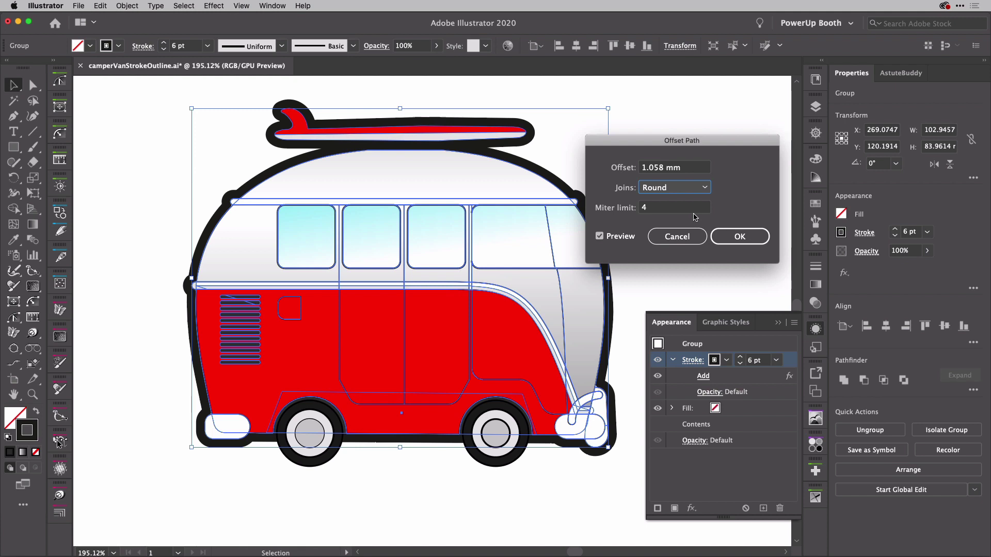
pyautogui.click(737, 236)
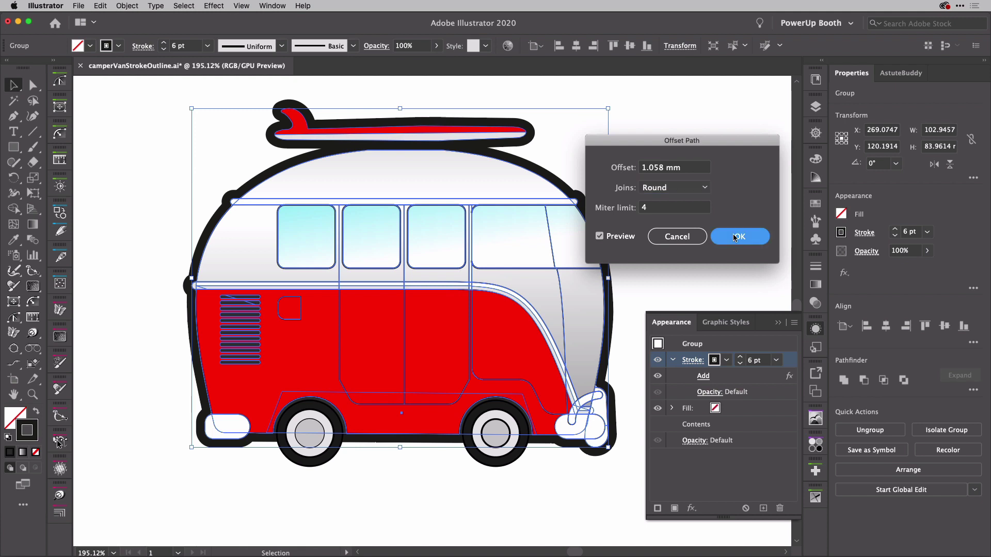
pyautogui.click(777, 322)
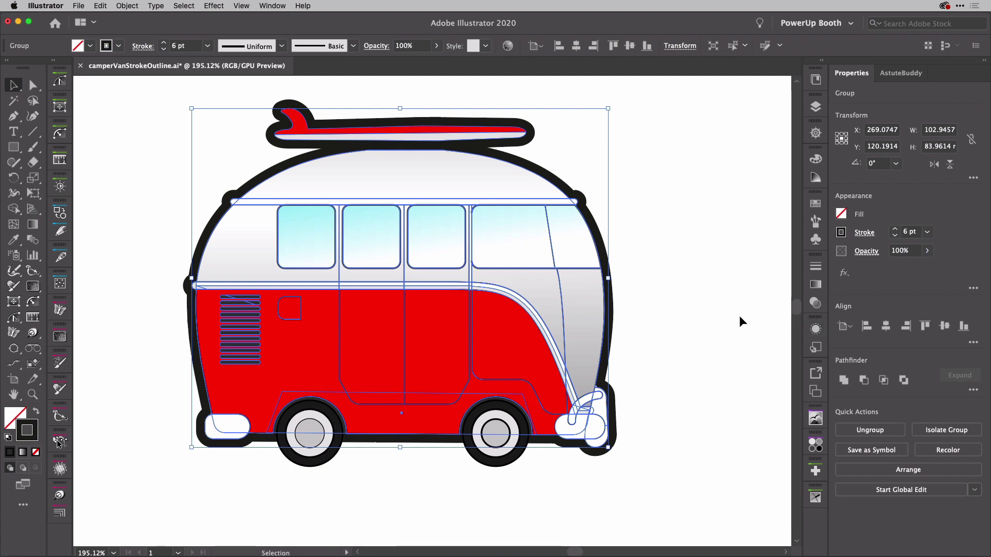
# - Drag the blue rectangle up and right so it sits just beneath the two vans
pyautogui.scroll(-5, 739, 315)
pyautogui.scroll(-2, 726, 319)
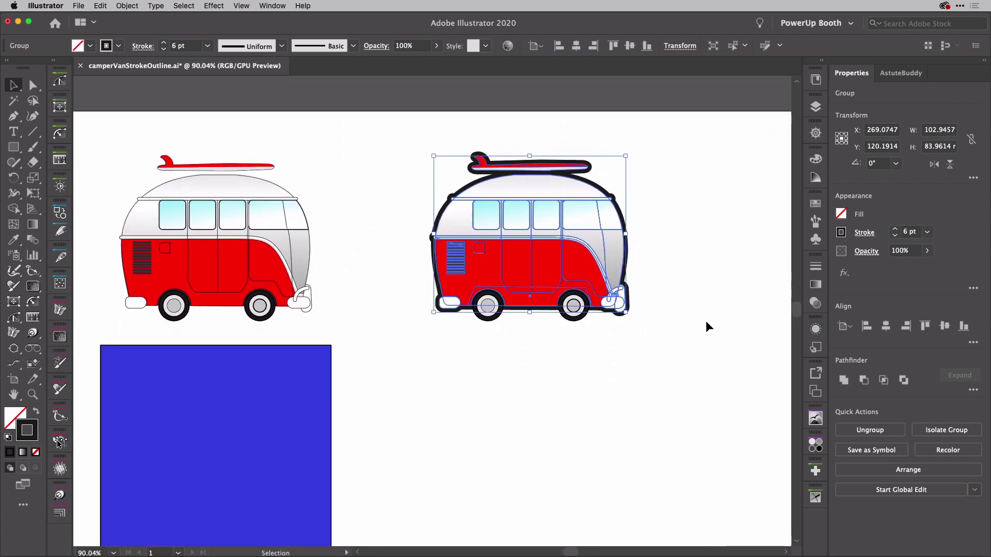
pyautogui.moveTo(314, 435); pyautogui.dragTo(356, 431)
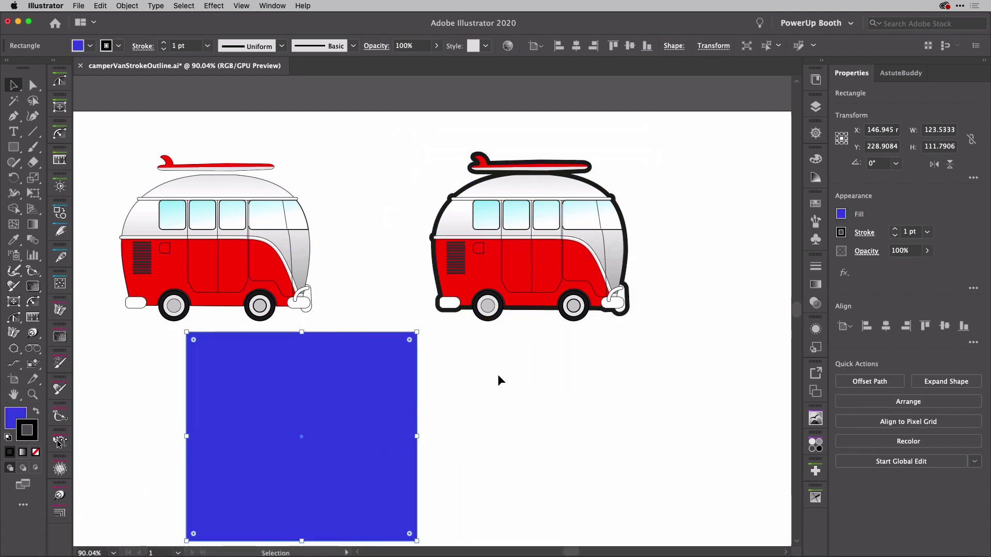